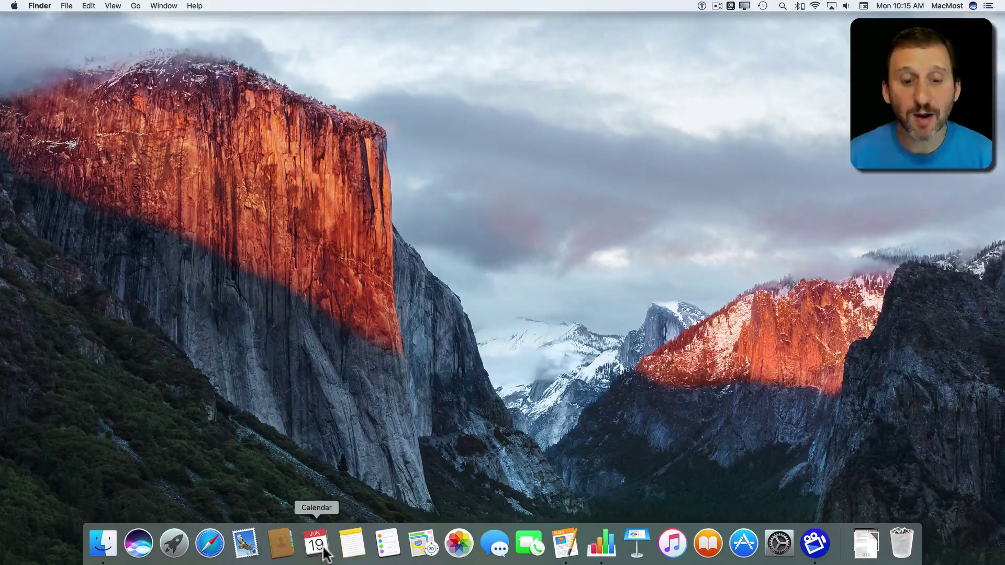
Step: Launch Reminders, reposition its window, then show the Applications folder in a new Finder window
click(388, 544)
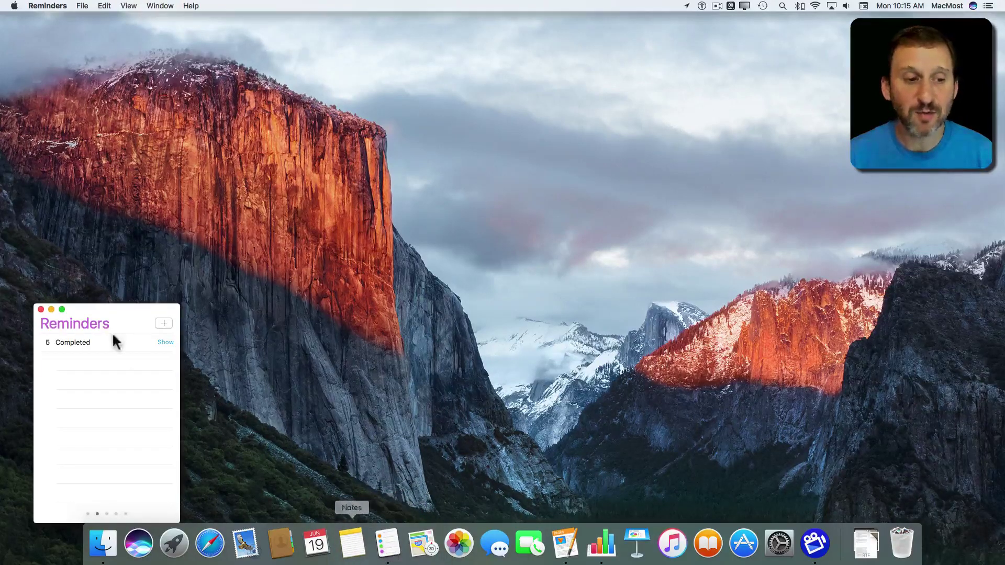
drag(114, 309, 300, 166)
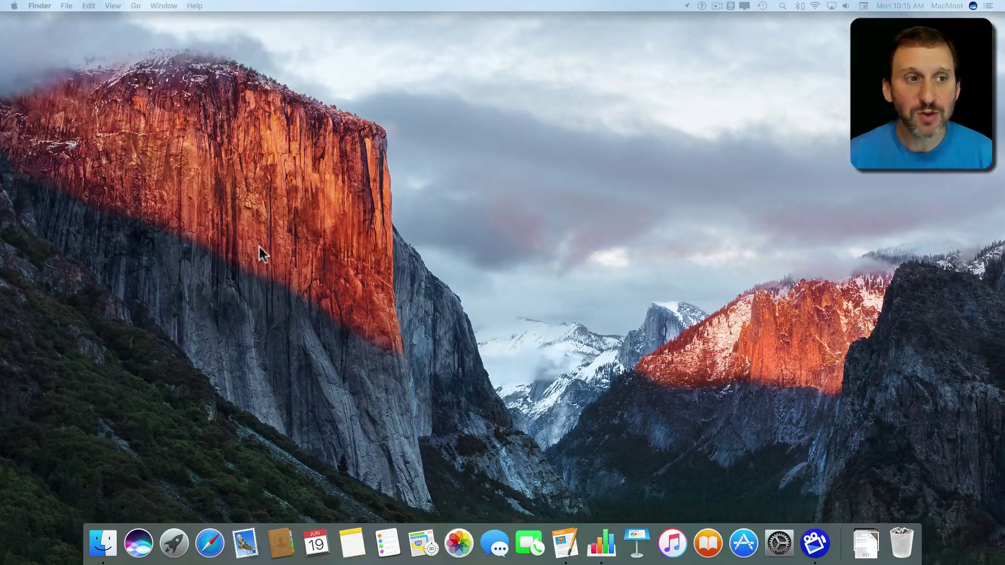
click(41, 6)
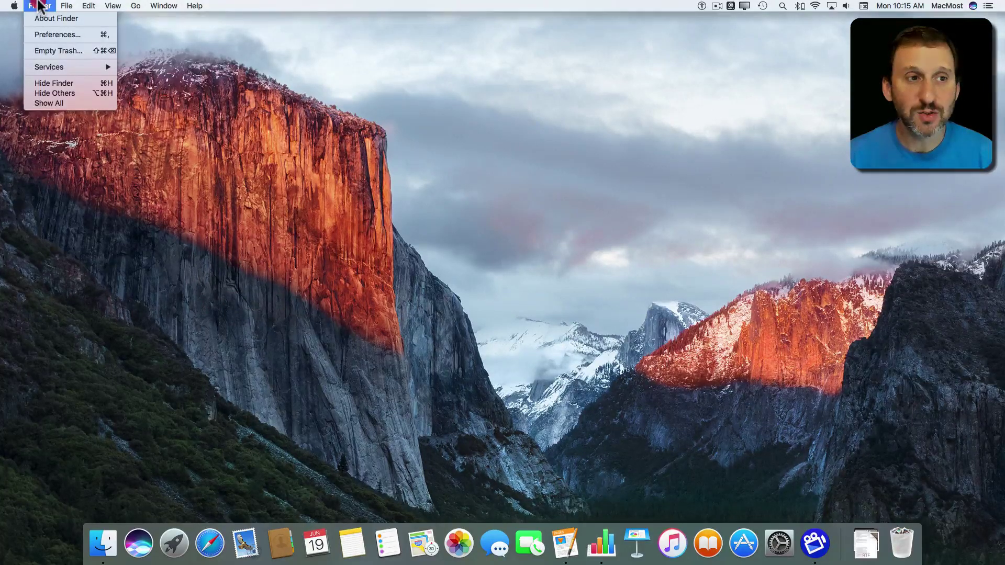
click(69, 18)
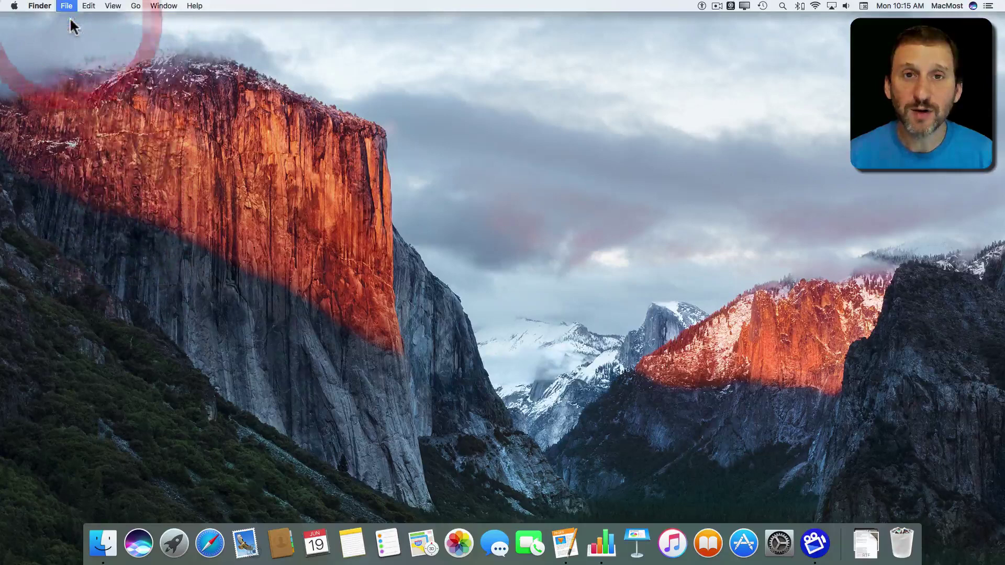
click(279, 155)
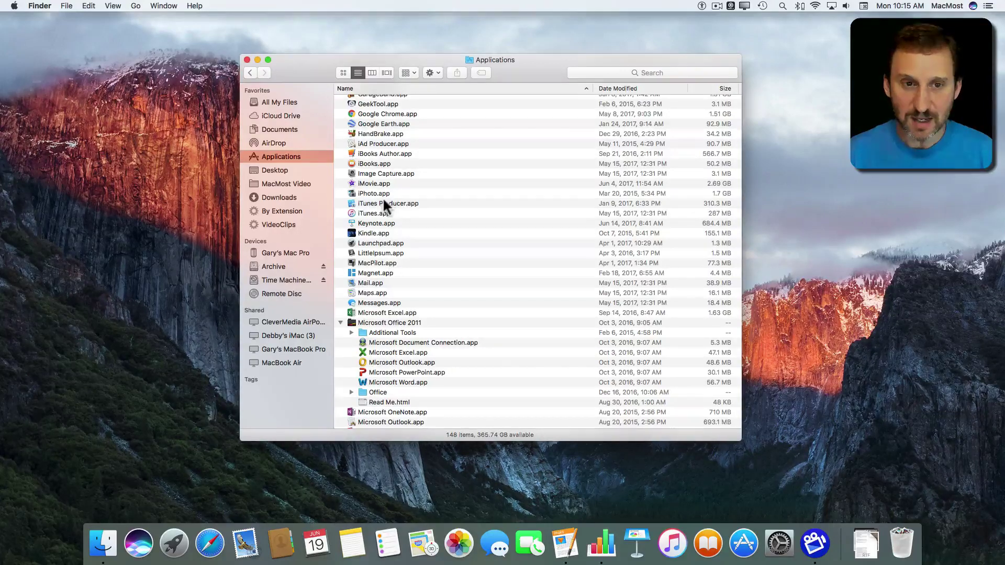
scroll(383, 198, up, 2)
scroll(382, 198, up, 3)
scroll(382, 198, up, 3)
scroll(383, 198, up, 2)
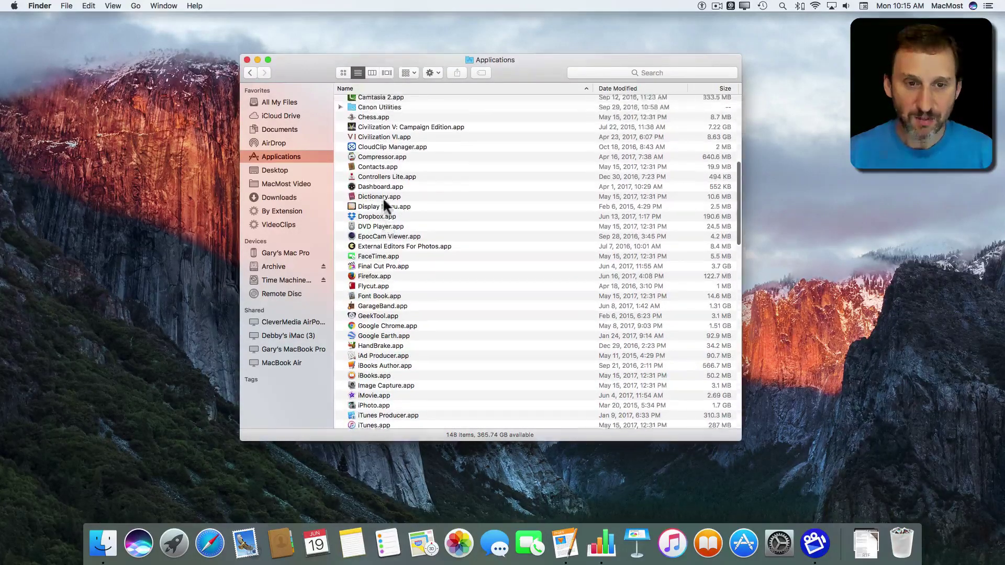
scroll(382, 197, up, 1)
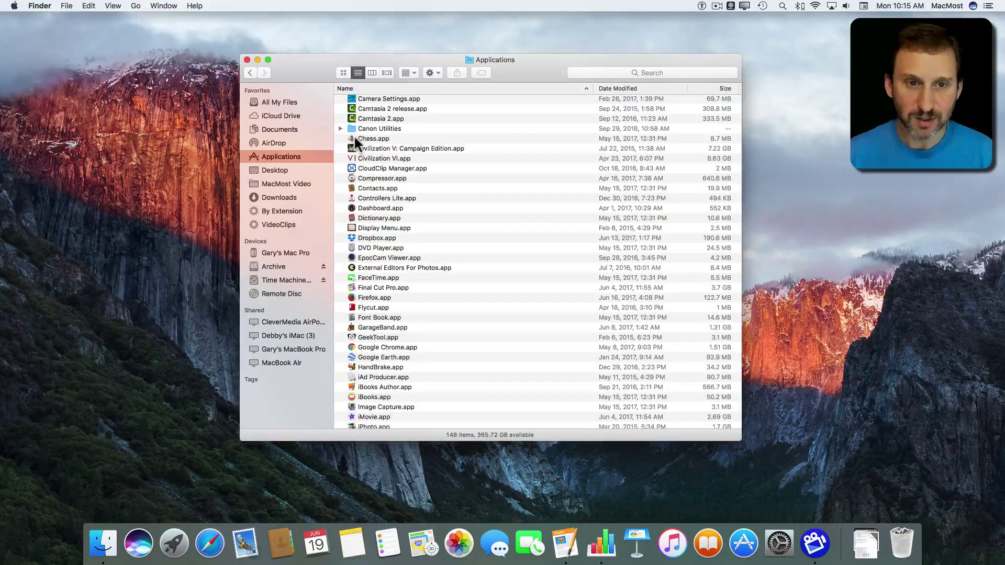
scroll(355, 138, up, 4)
Step: Drag Calculator.app into the Dock beside Calendar and close the Applications window
drag(352, 168, 340, 546)
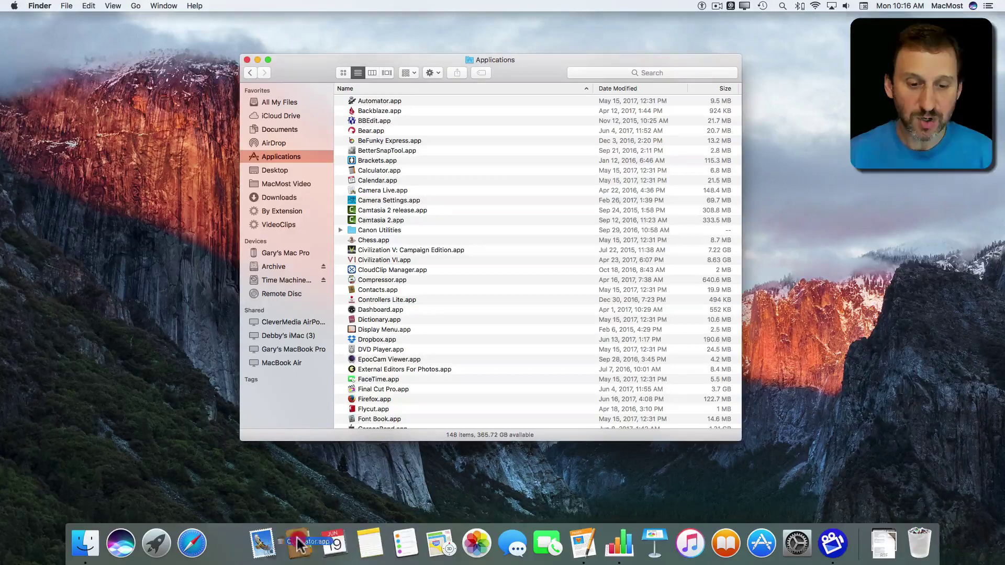
mouse_move(339, 546)
mouse_down()
mouse_move(425, 547)
mouse_move(334, 547)
mouse_up()
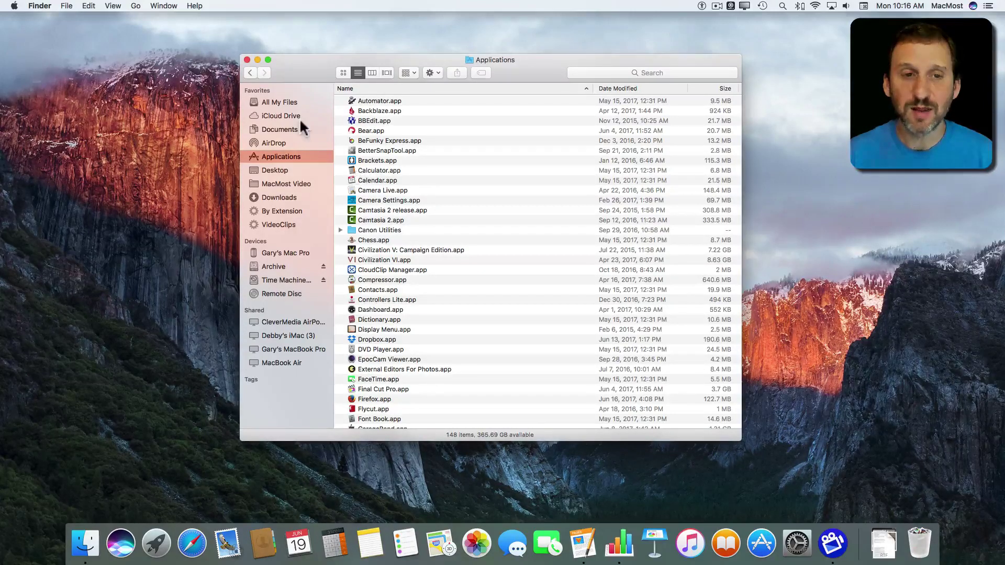
click(247, 59)
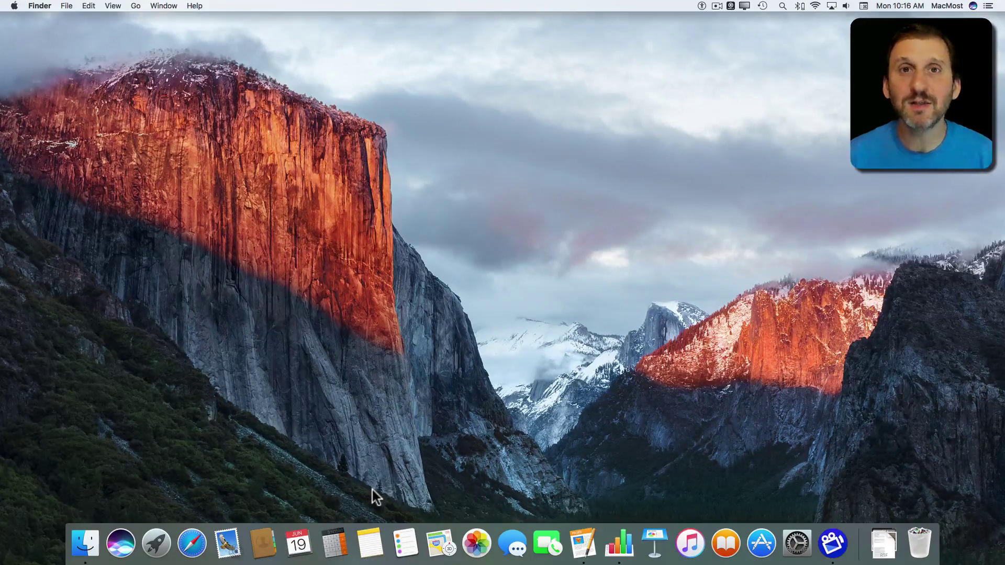
Step: Quit Calculator, drag its icon out of the Dock, and reposition Calendar
click(336, 544)
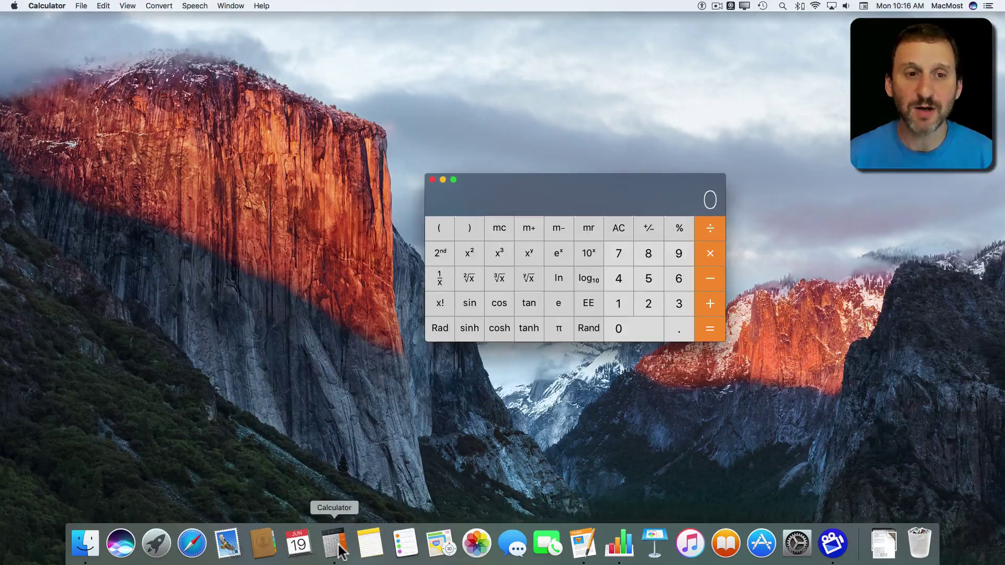
key(super+q)
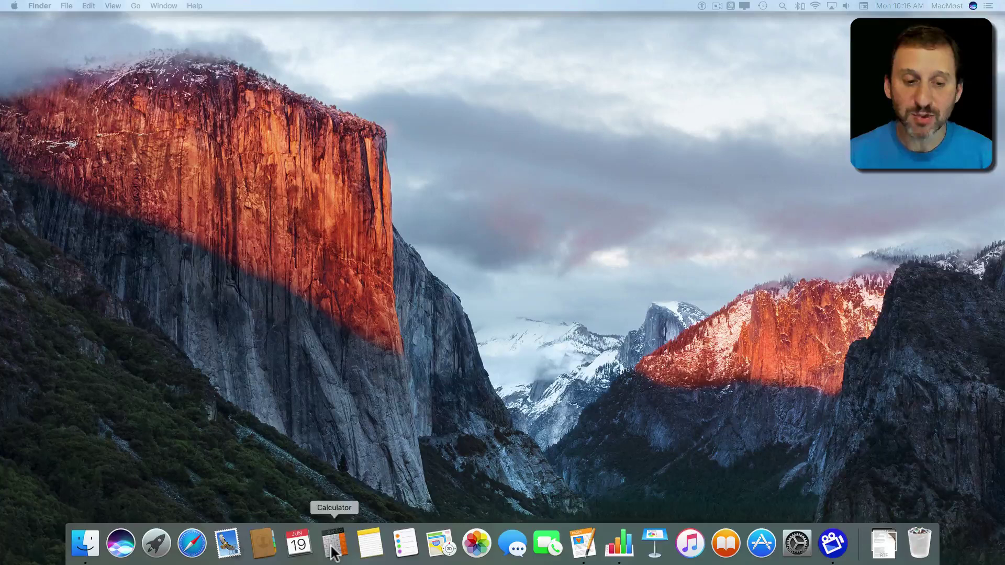
drag(334, 552, 340, 213)
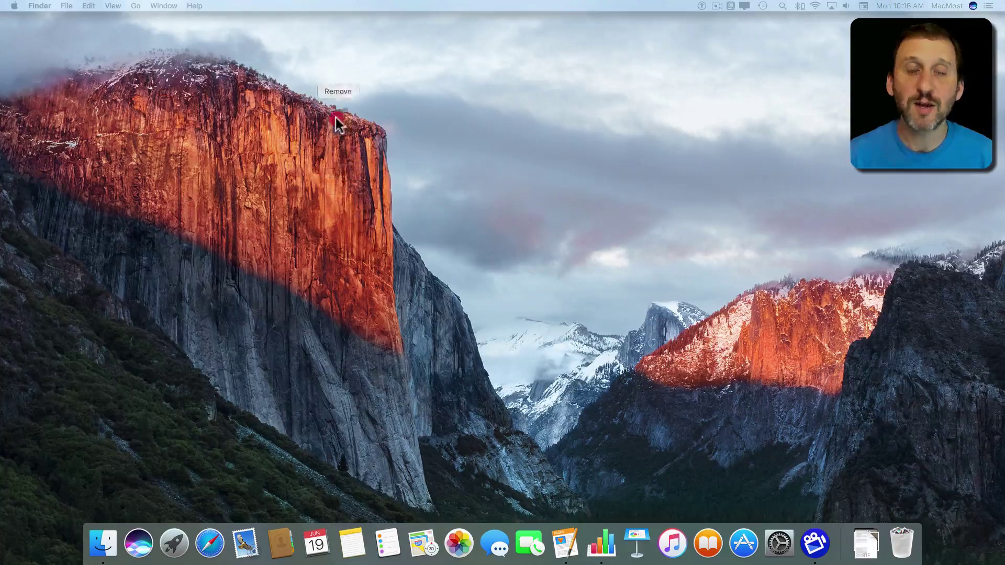
drag(336, 119, 331, 112)
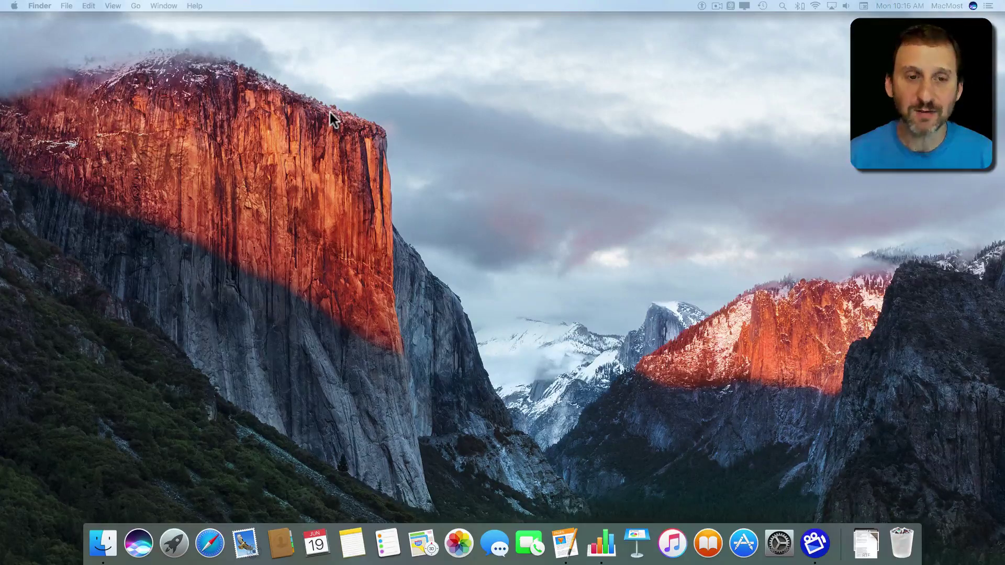
mouse_move(314, 546)
mouse_down()
mouse_move(235, 548)
mouse_move(316, 544)
mouse_up()
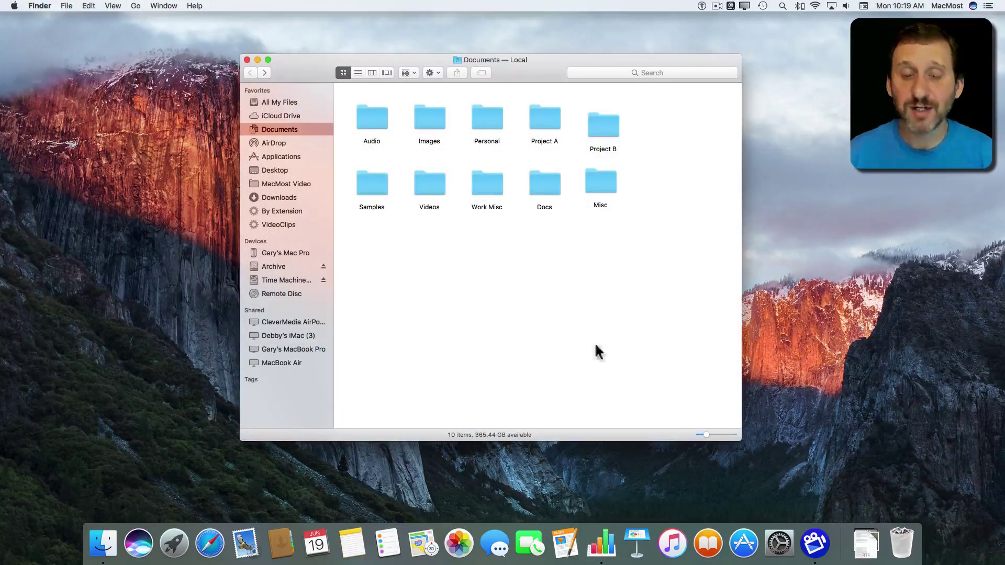
Step: Drag Daily Journal.txt from Project A onto the Pages Dock icon, then close the document
click(604, 133)
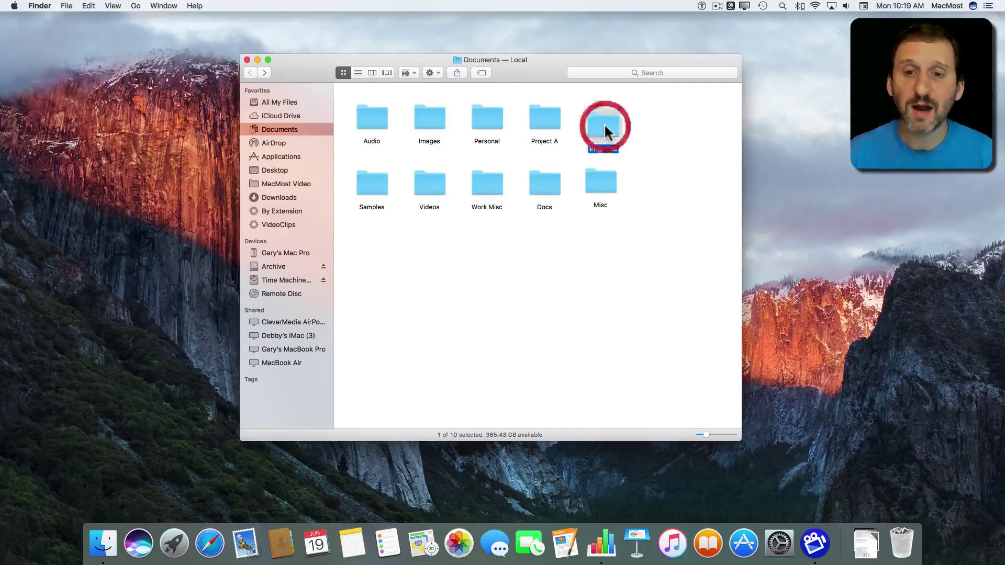
double_click(552, 119)
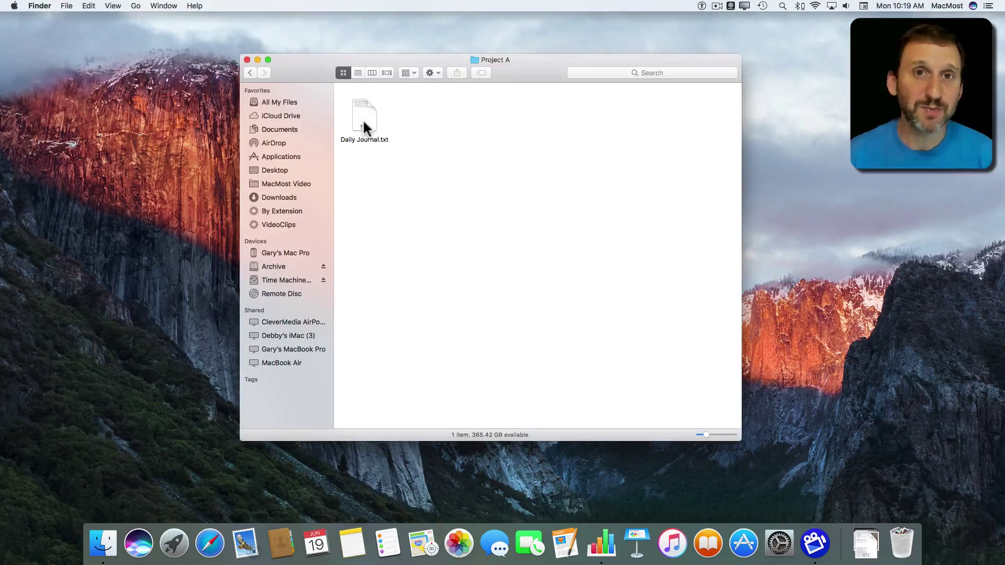
mouse_move(364, 122)
mouse_down()
mouse_move(573, 420)
mouse_move(571, 552)
mouse_up()
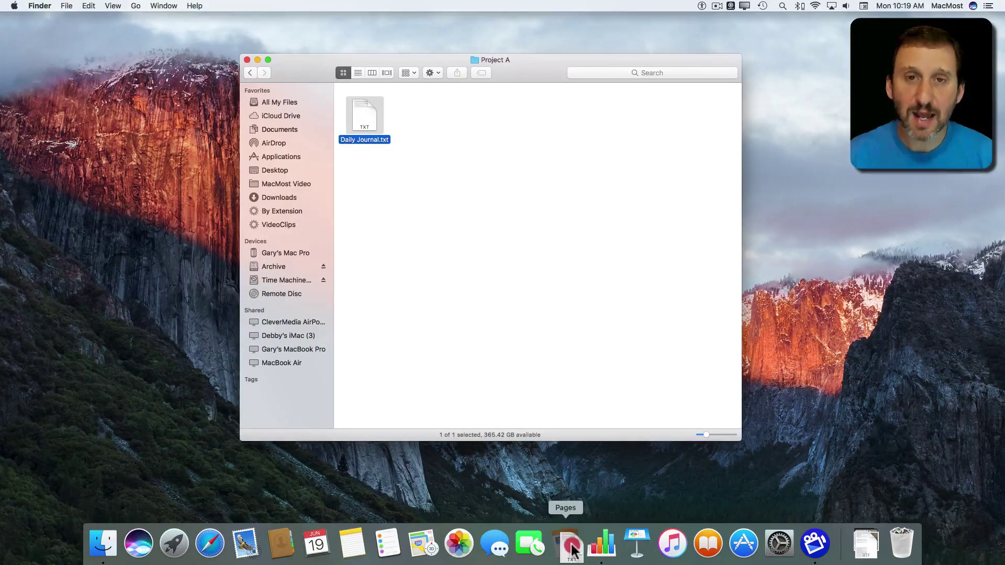
mouse_move(571, 552)
mouse_down()
mouse_move(605, 552)
mouse_move(565, 548)
mouse_up()
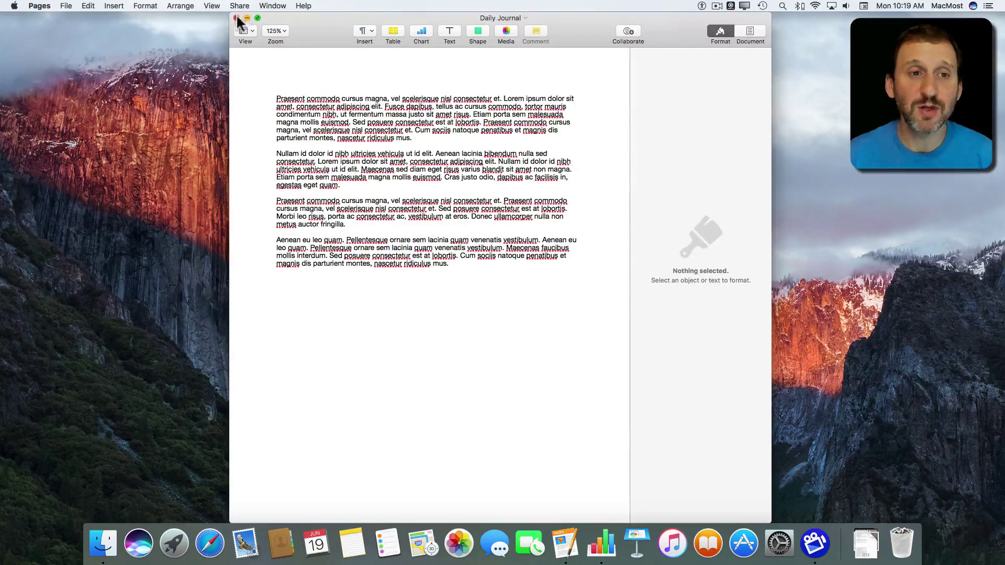
click(238, 18)
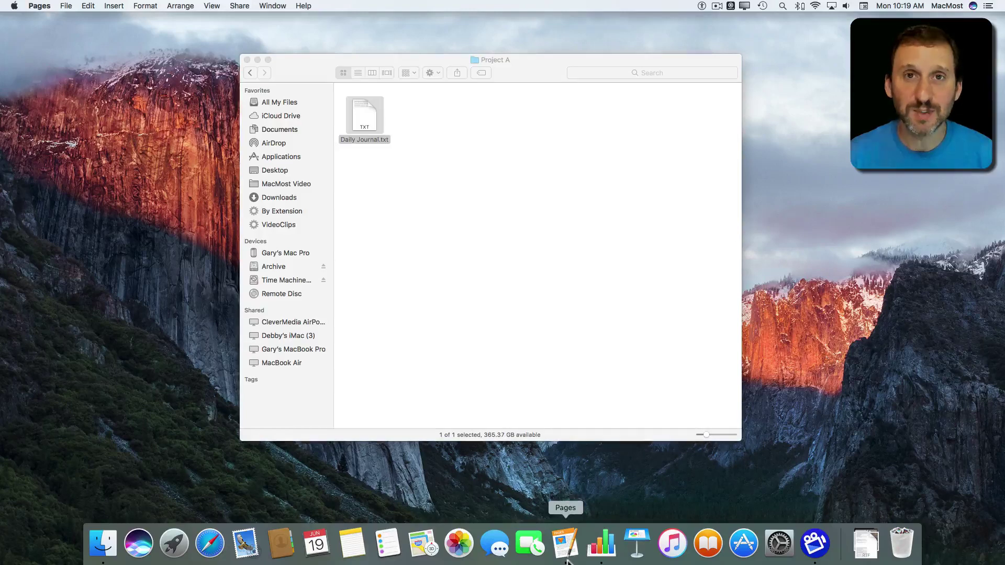
Step: Peek at the Downloads stack's files, then return to the Documents folder
click(318, 75)
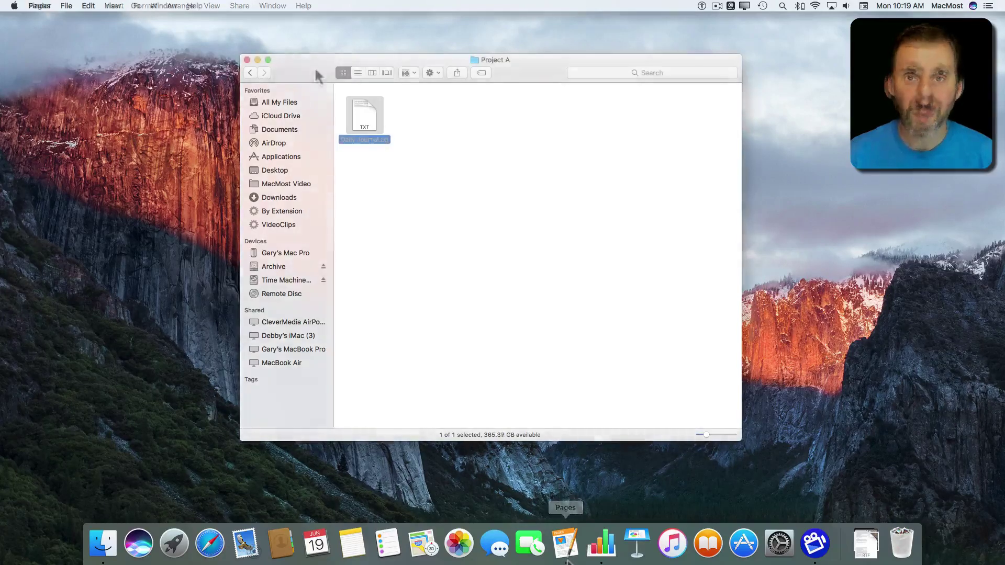
click(869, 549)
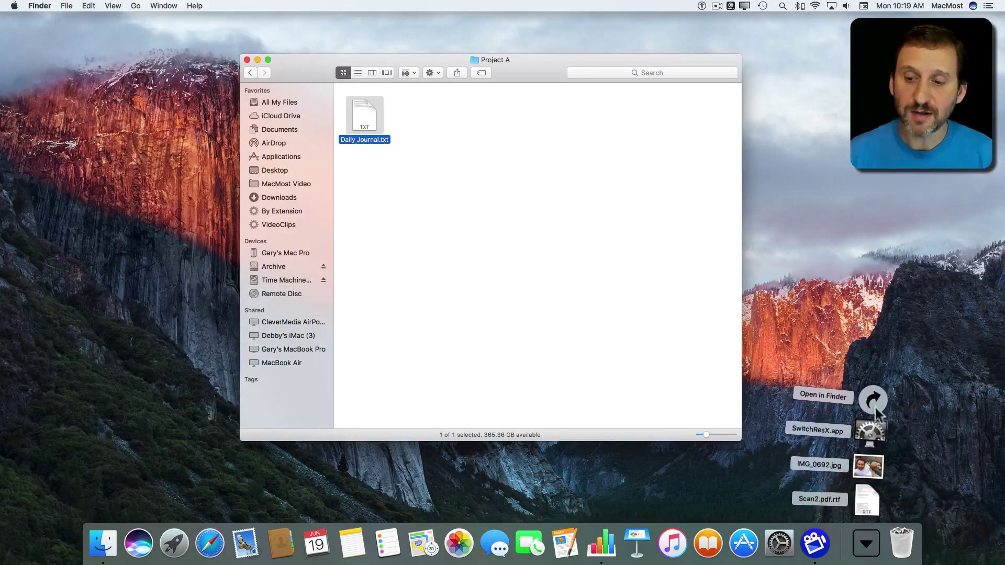
click(877, 524)
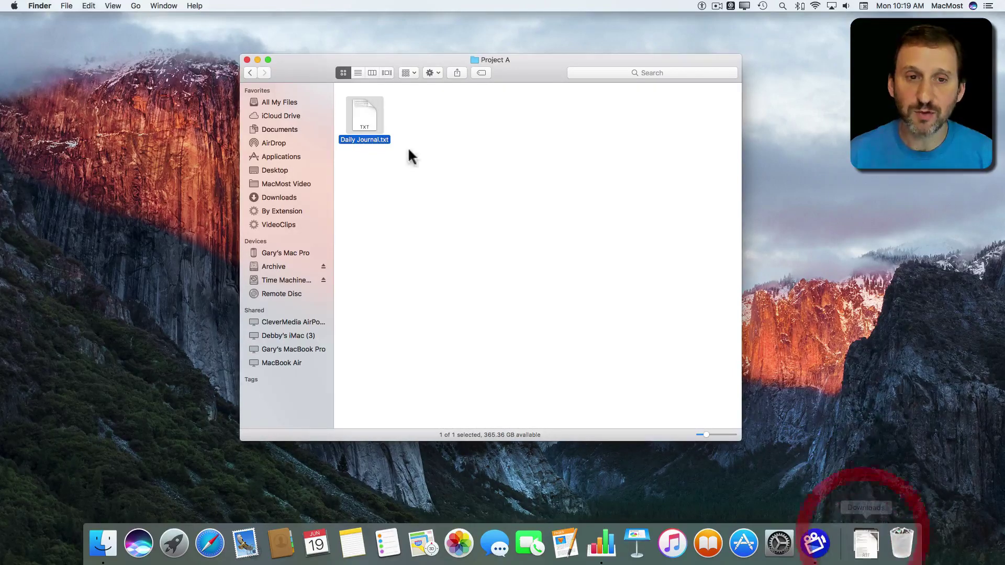
click(249, 72)
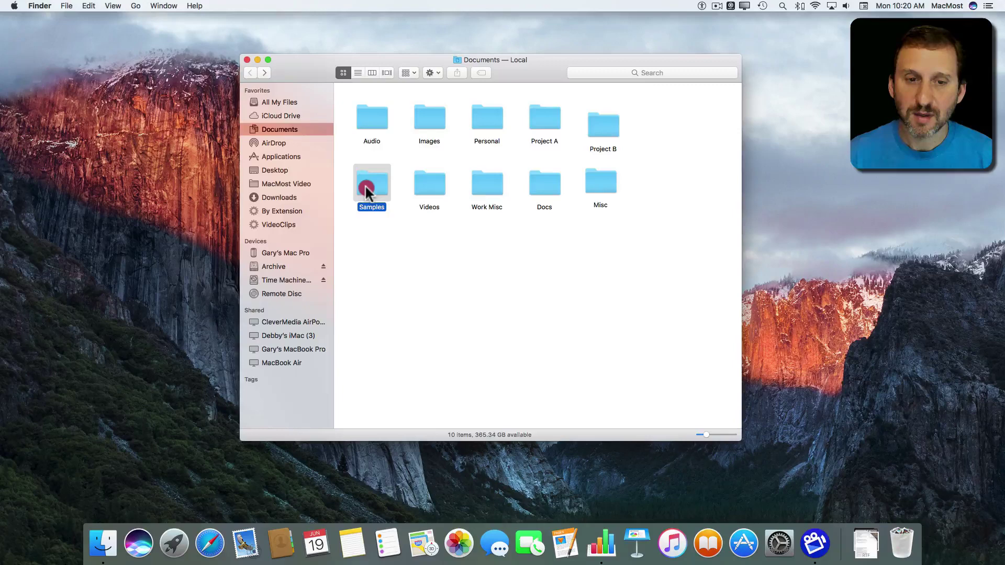
Step: Add the Samples folder to the Dock beside Downloads and peek at its files
drag(368, 185, 849, 542)
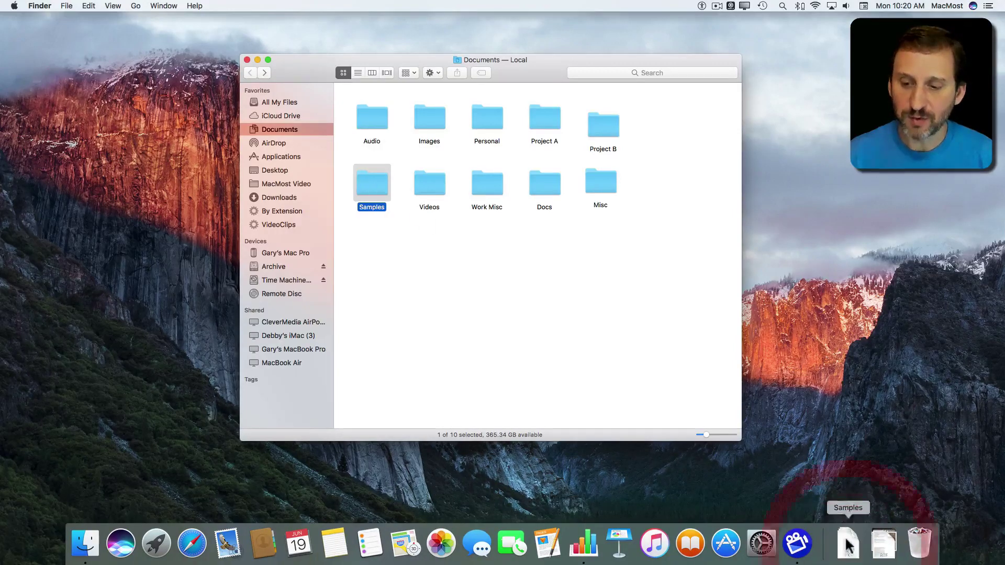
click(849, 544)
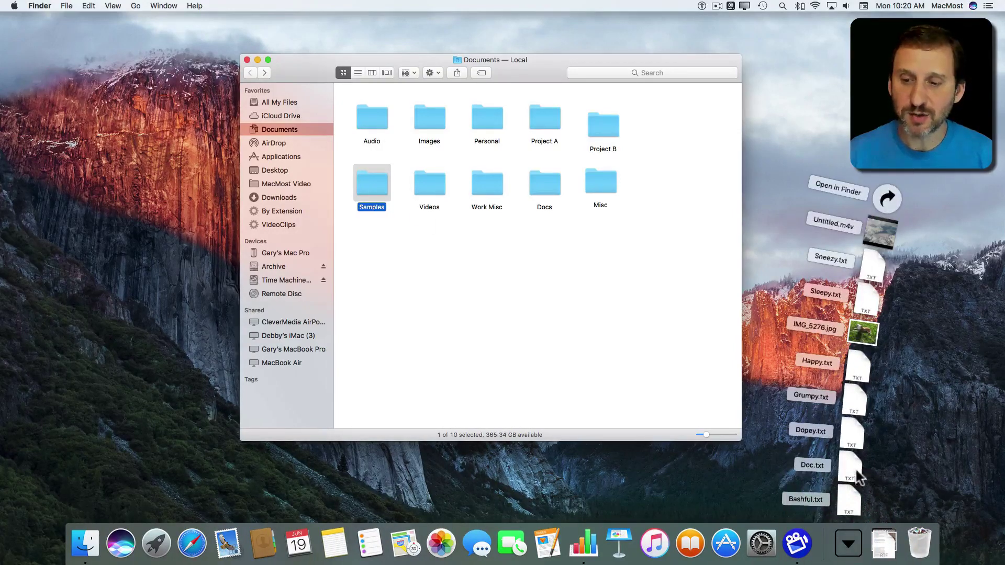
click(852, 547)
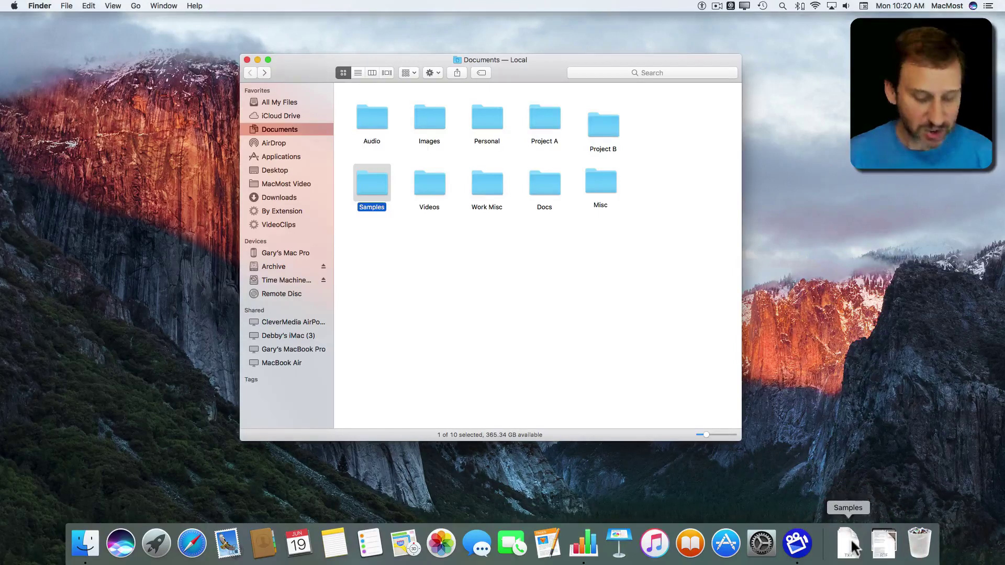
Step: Set the Samples stack to show contents as a List and preview it
right_click(854, 546)
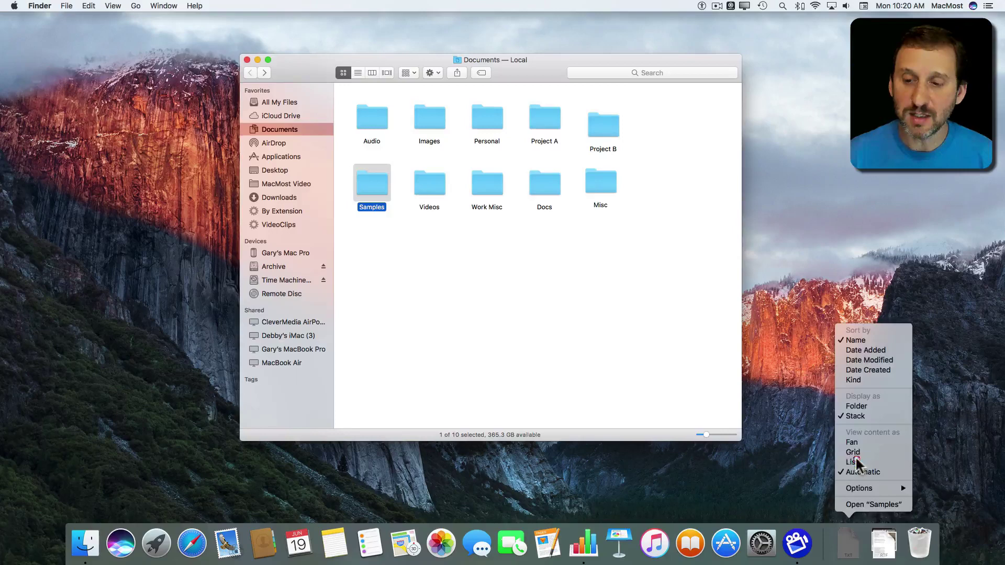
click(855, 463)
click(846, 542)
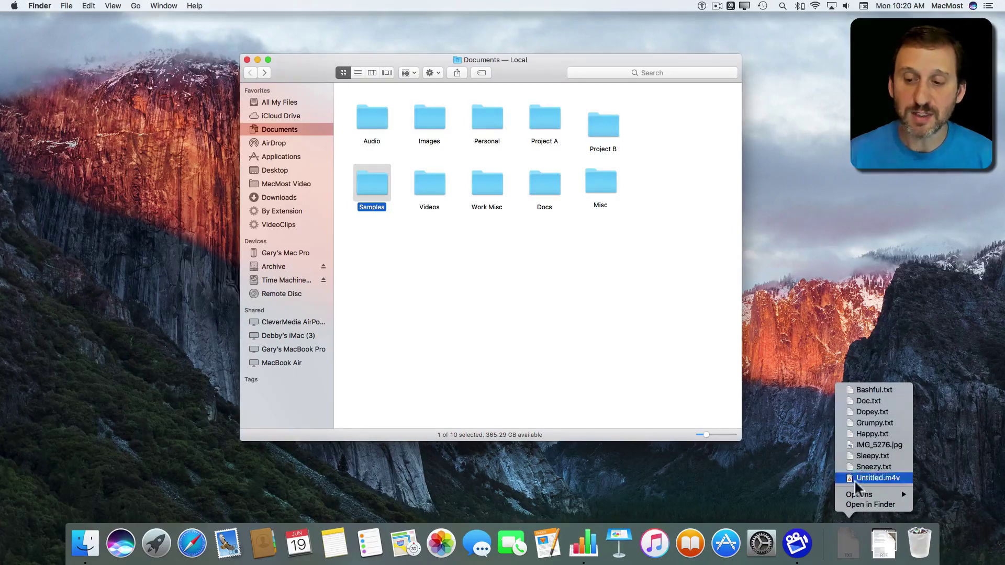
click(854, 540)
Step: Switch the Samples stack to Grid view, preview it, and reopen its options
right_click(854, 538)
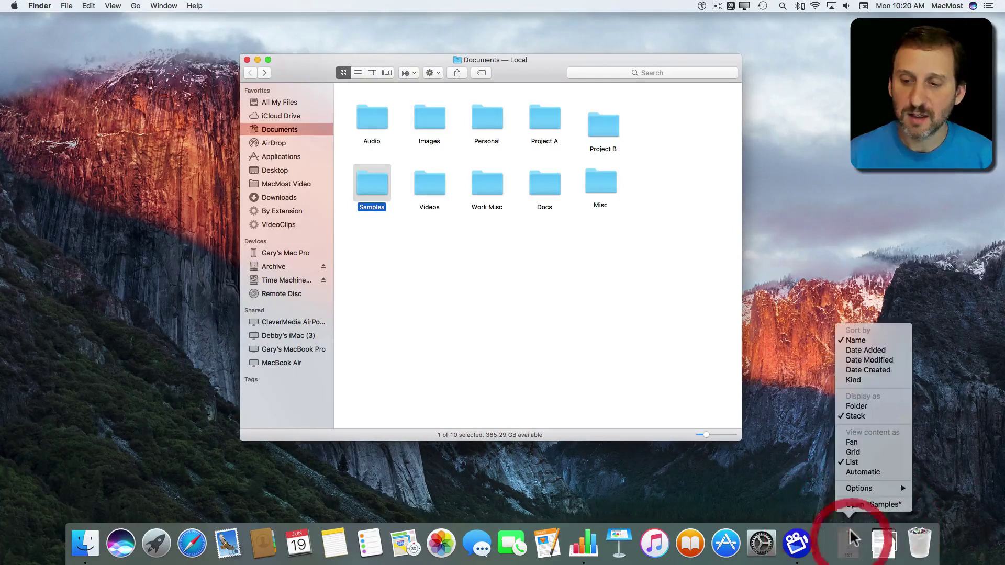
click(854, 452)
click(849, 542)
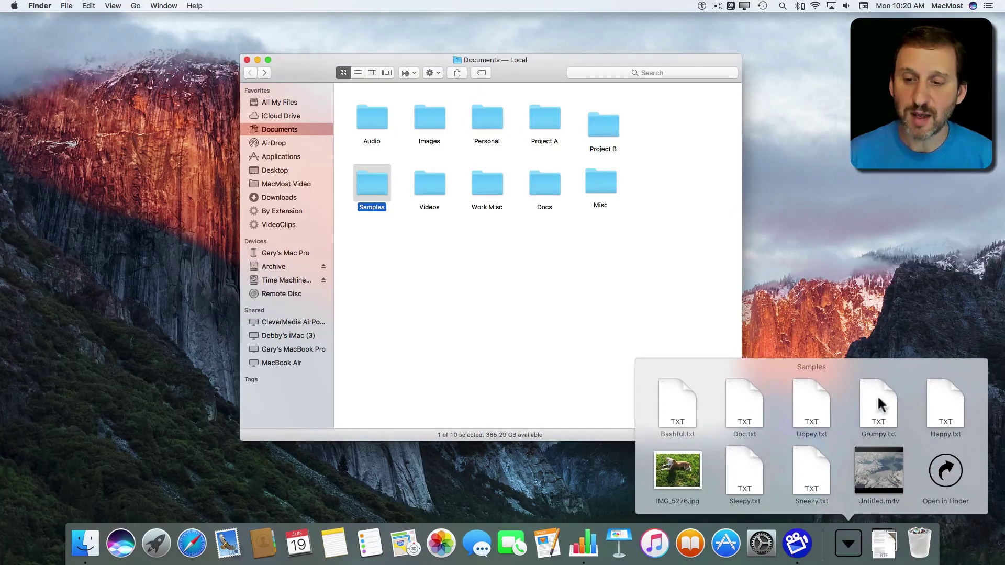
click(848, 543)
right_click(849, 551)
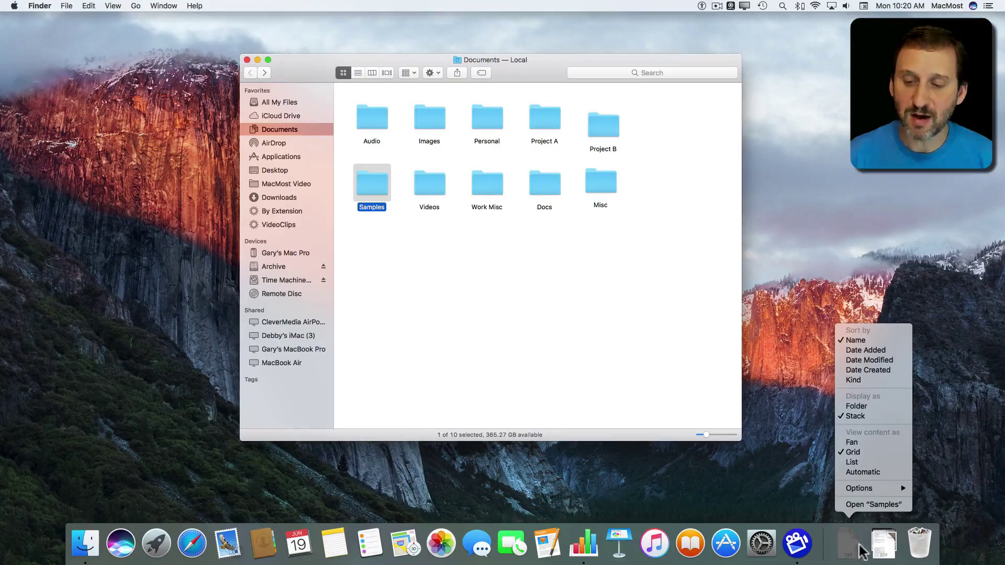
Step: Display Samples as a Folder icon with contents as a List, and preview files like Sneezy.txt
click(856, 407)
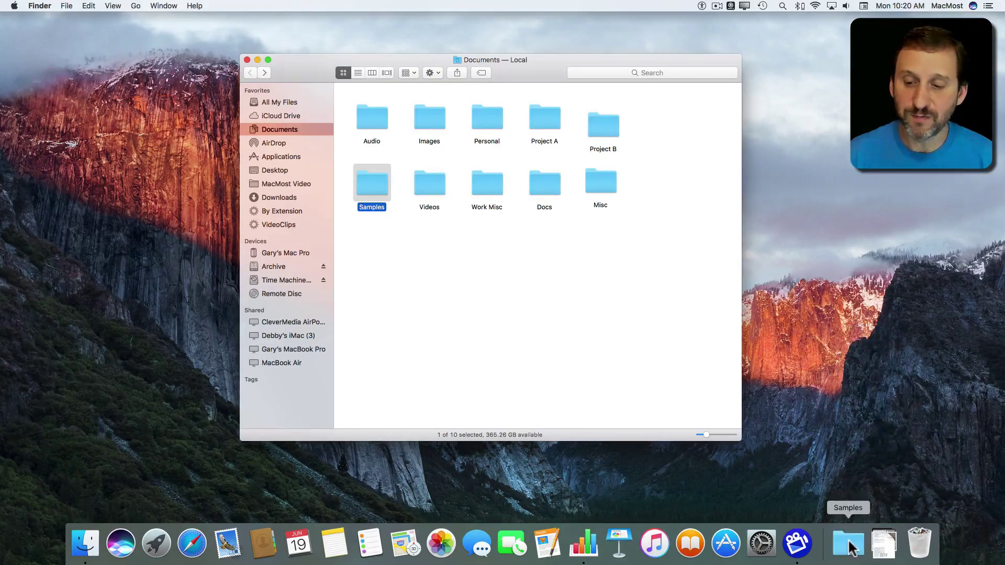
right_click(851, 547)
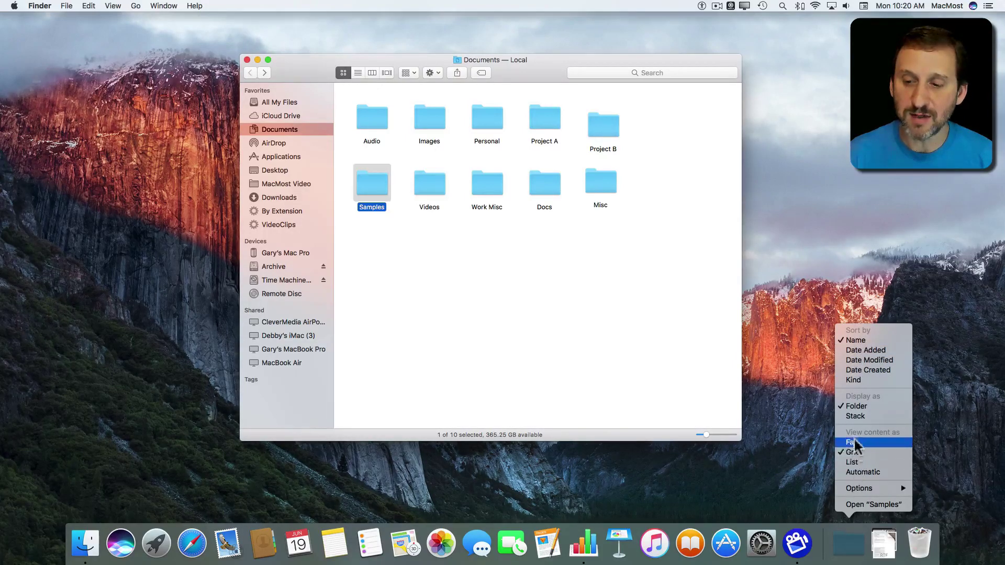
click(857, 471)
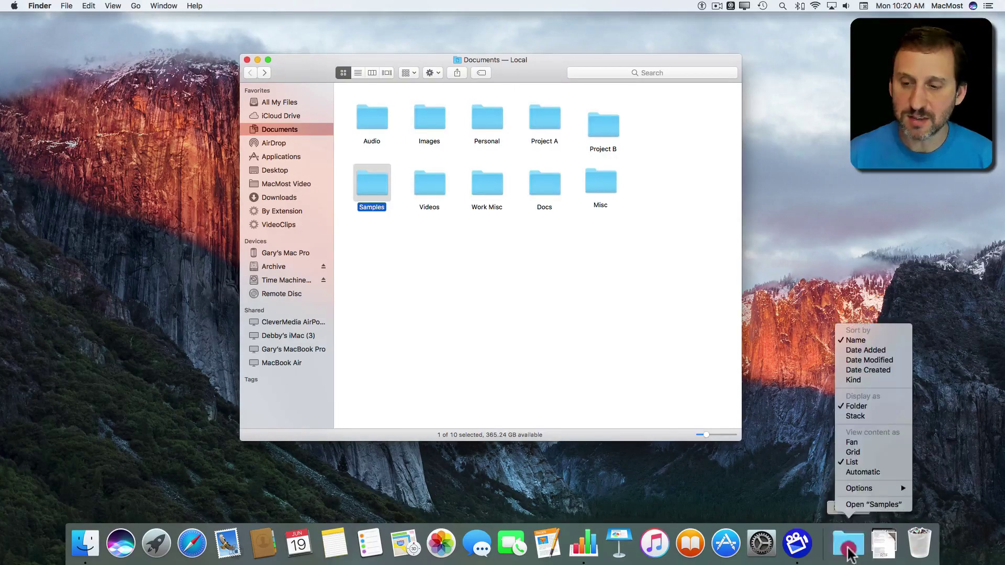
click(855, 340)
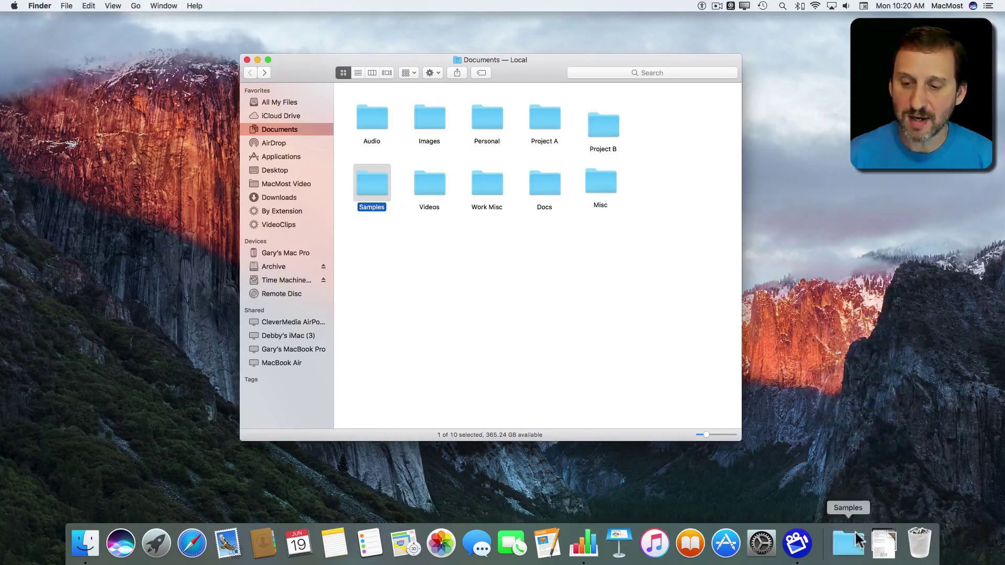
click(858, 541)
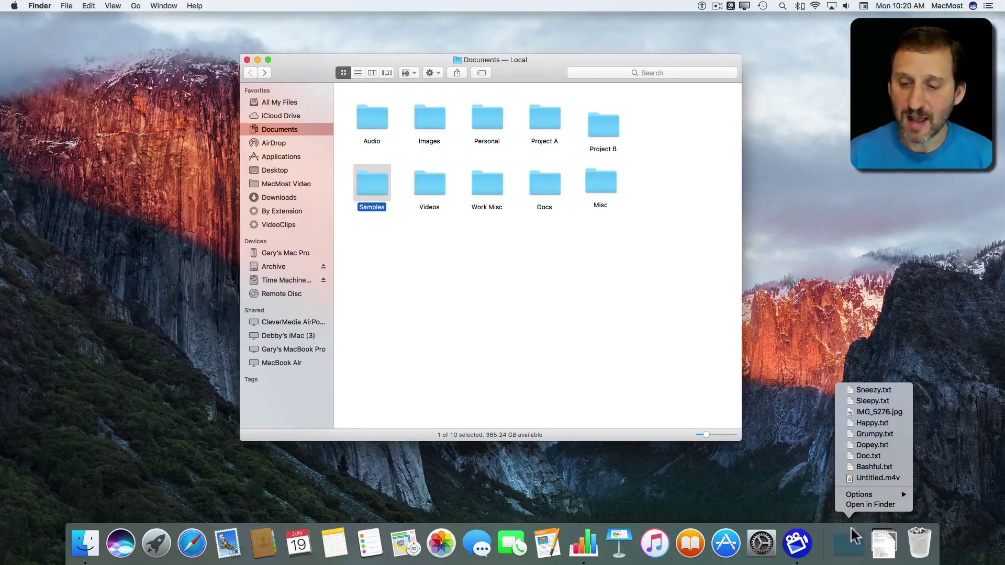
click(854, 539)
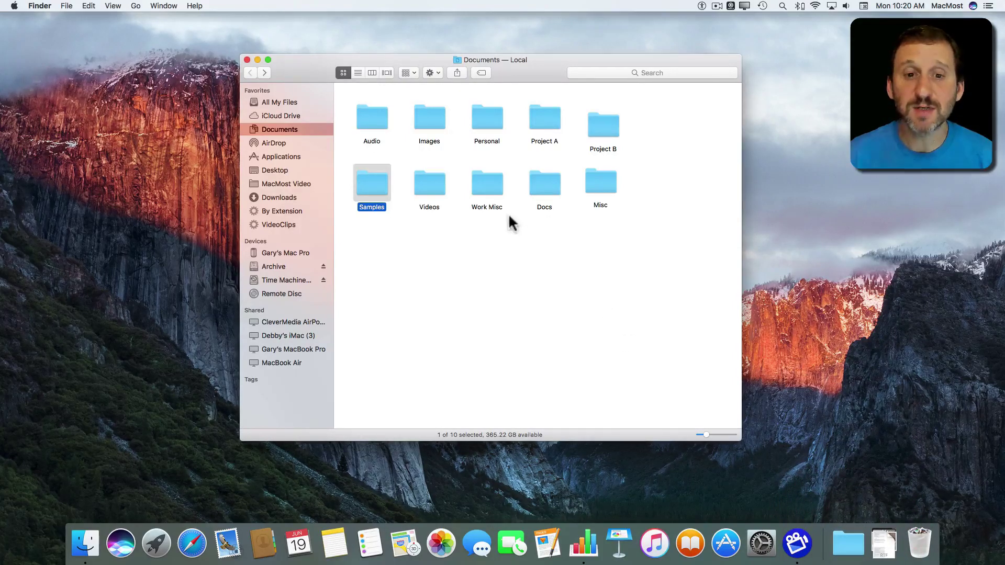
Step: Drag Daily Journal.txt from the Project A folder into the right side of the Dock
double_click(548, 123)
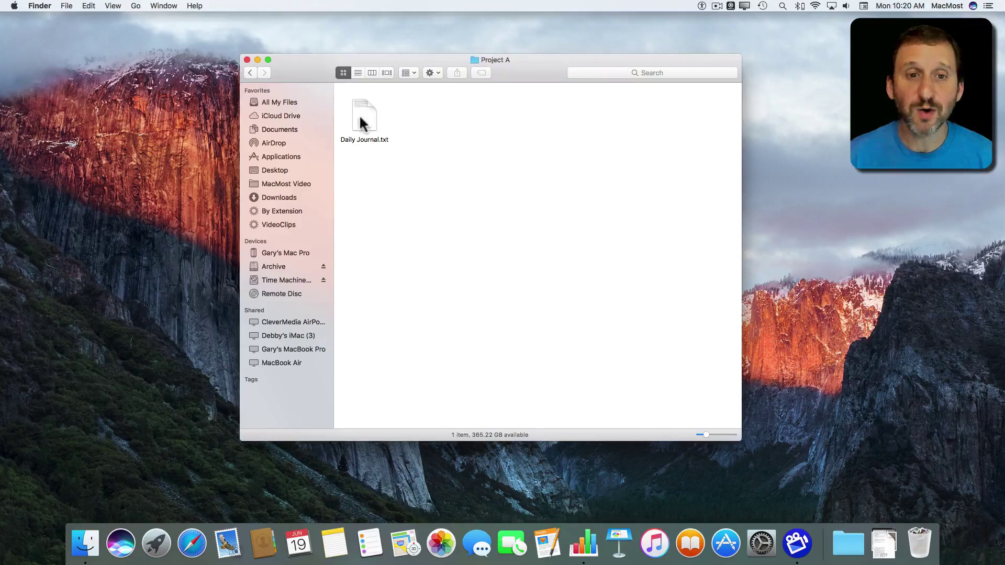
mouse_move(362, 119)
mouse_down()
mouse_move(584, 174)
mouse_move(817, 551)
mouse_up()
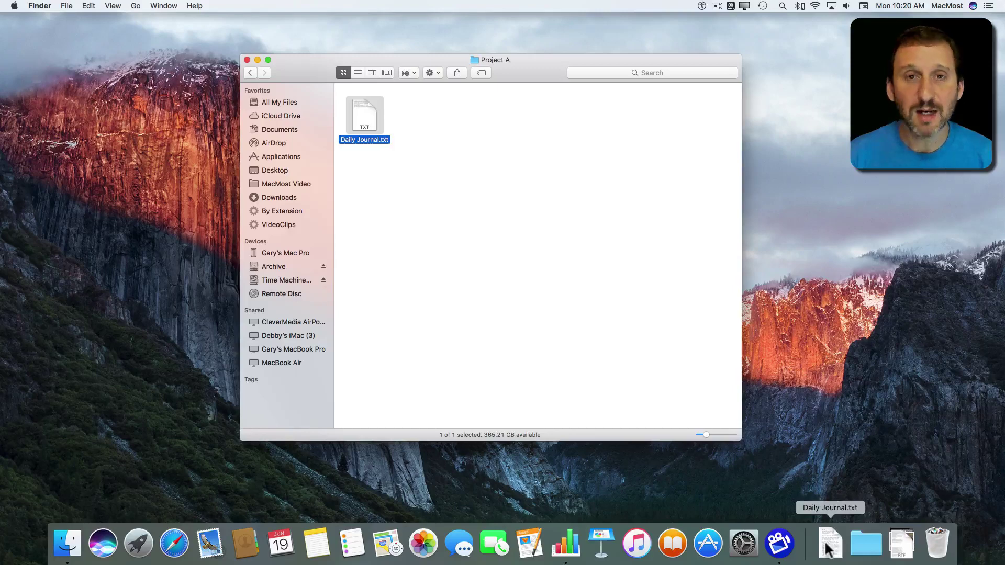
Step: Open Daily Journal.txt from its Dock icon, dismiss the Colors panel, and quit TextEdit
click(831, 554)
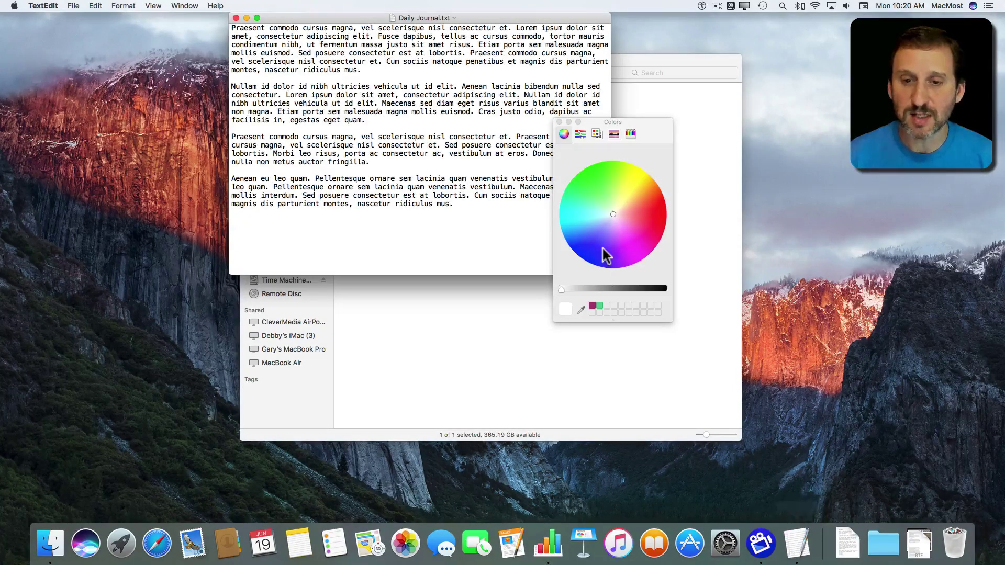
click(560, 122)
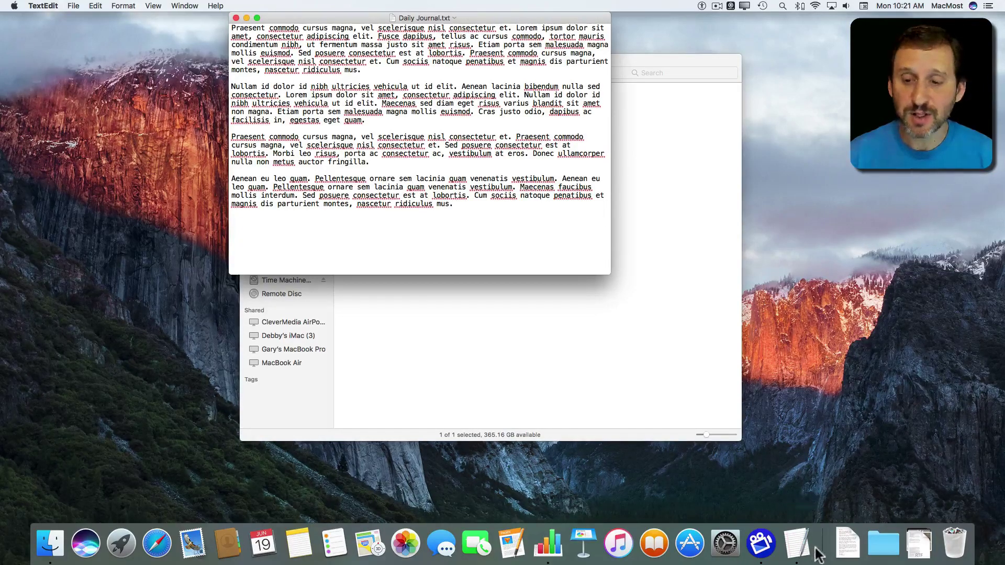
key(super+q)
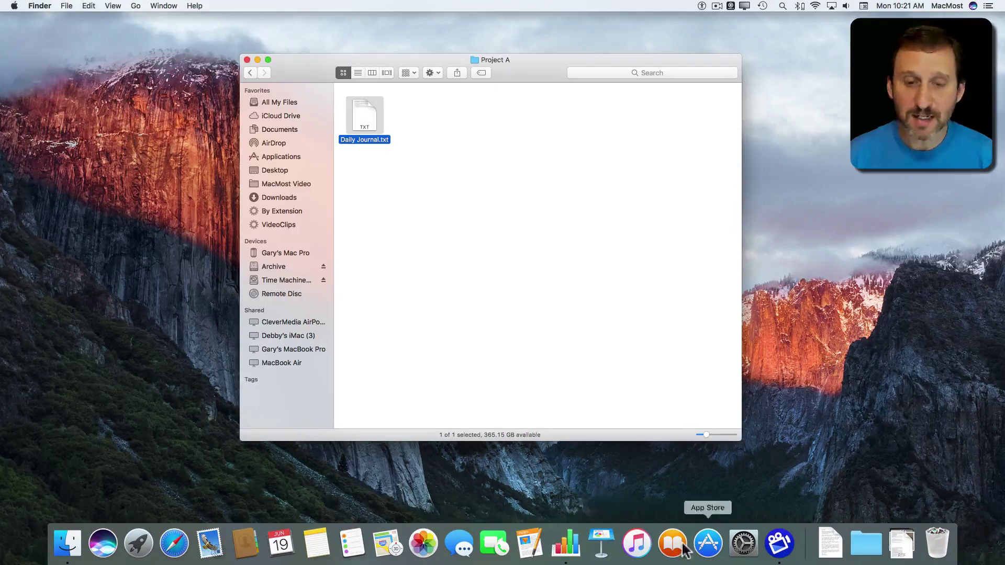
Step: Reopen Daily Journal.txt and set TextEdit's Dock icon to Keep in Dock
click(832, 542)
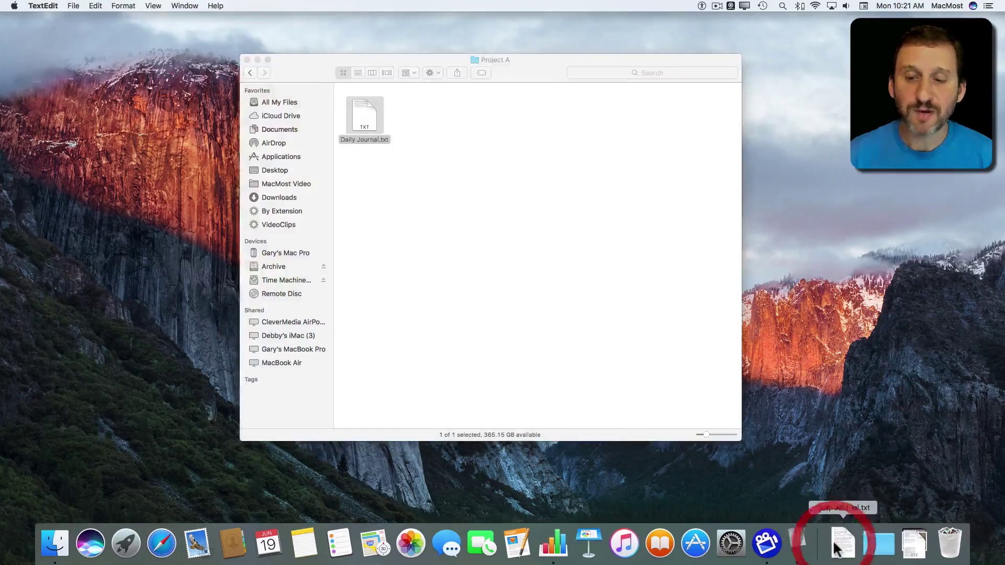
right_click(798, 547)
click(800, 549)
Step: Move the TextEdit icon next to Numbers in the Dock, then quit TextEdit
drag(798, 548, 444, 552)
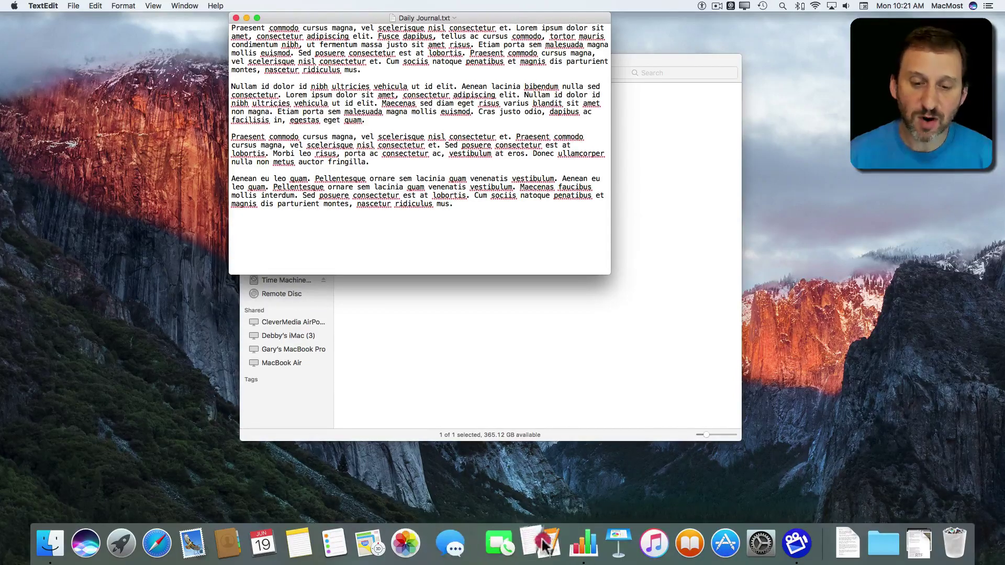
drag(443, 553, 550, 550)
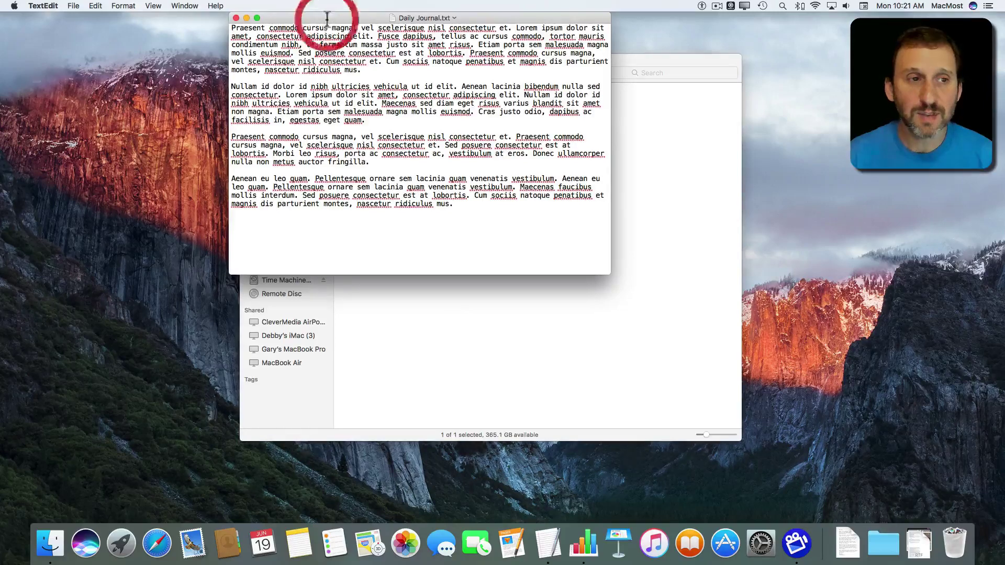
key(super+q)
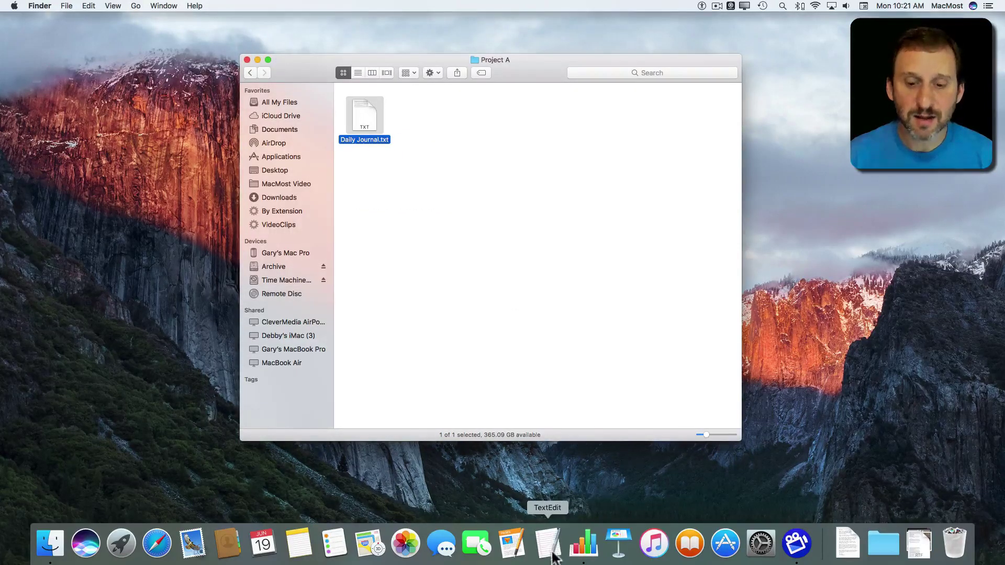
Step: Launch TextEdit from its kept Dock icon so Daily Journal.txt reopens
click(547, 548)
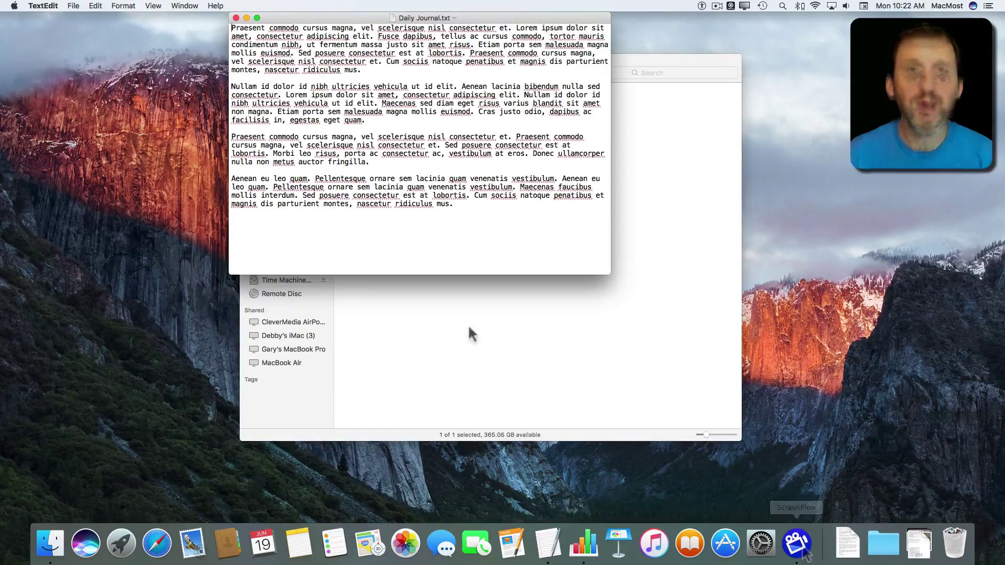
Step: In the Dock preferences pane, enable Magnification to test it, then disable it again
click(13, 6)
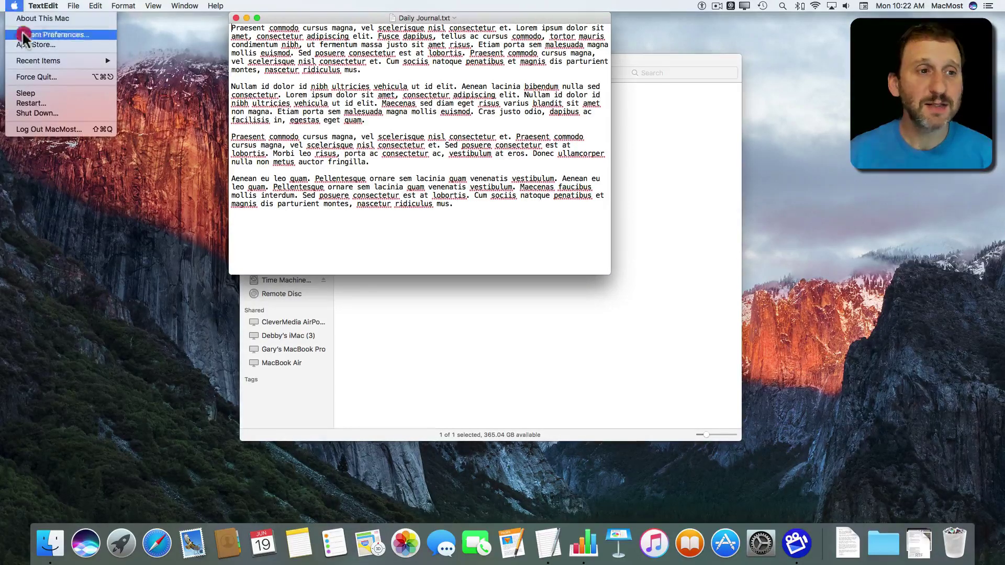
click(25, 32)
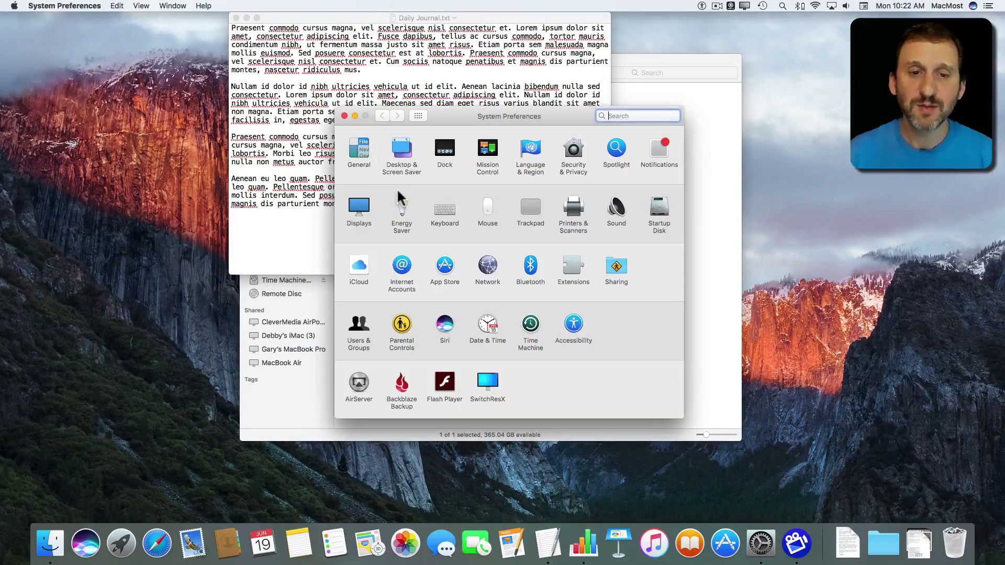
click(444, 150)
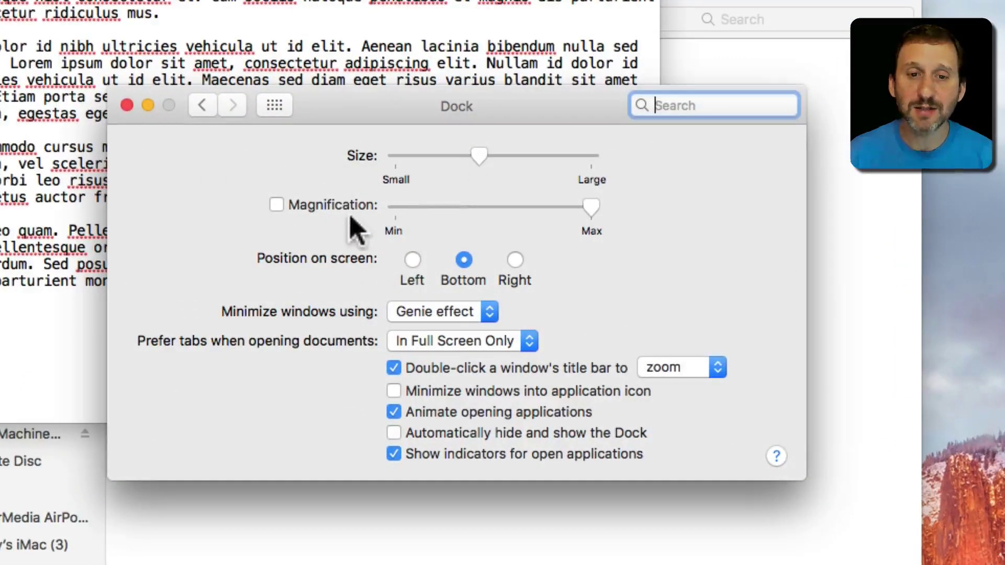
click(322, 207)
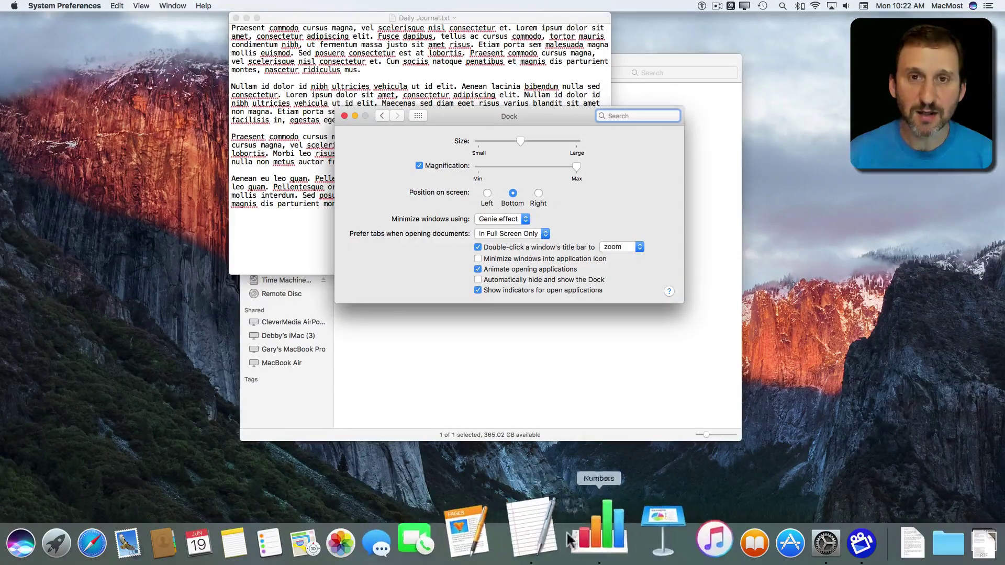
click(435, 163)
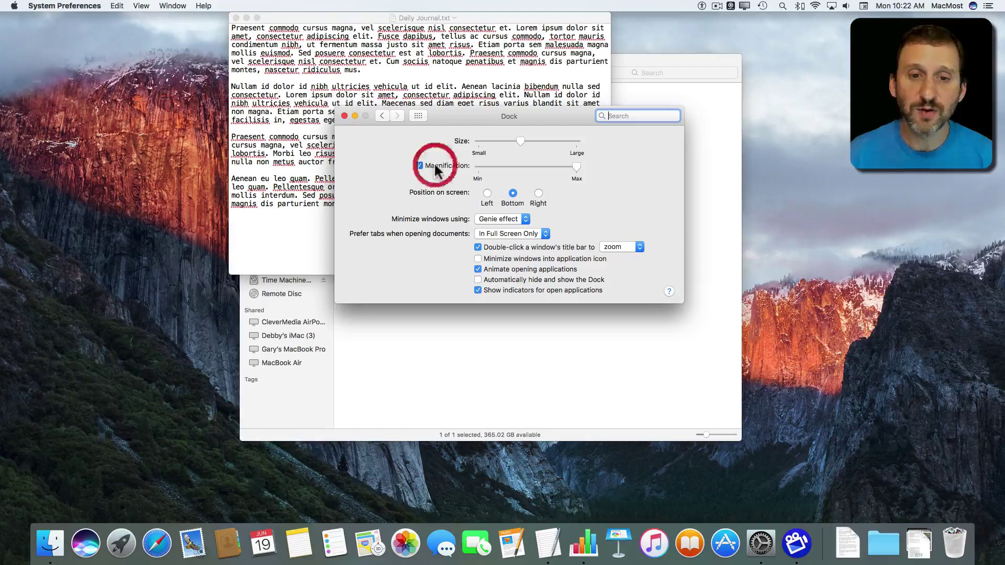